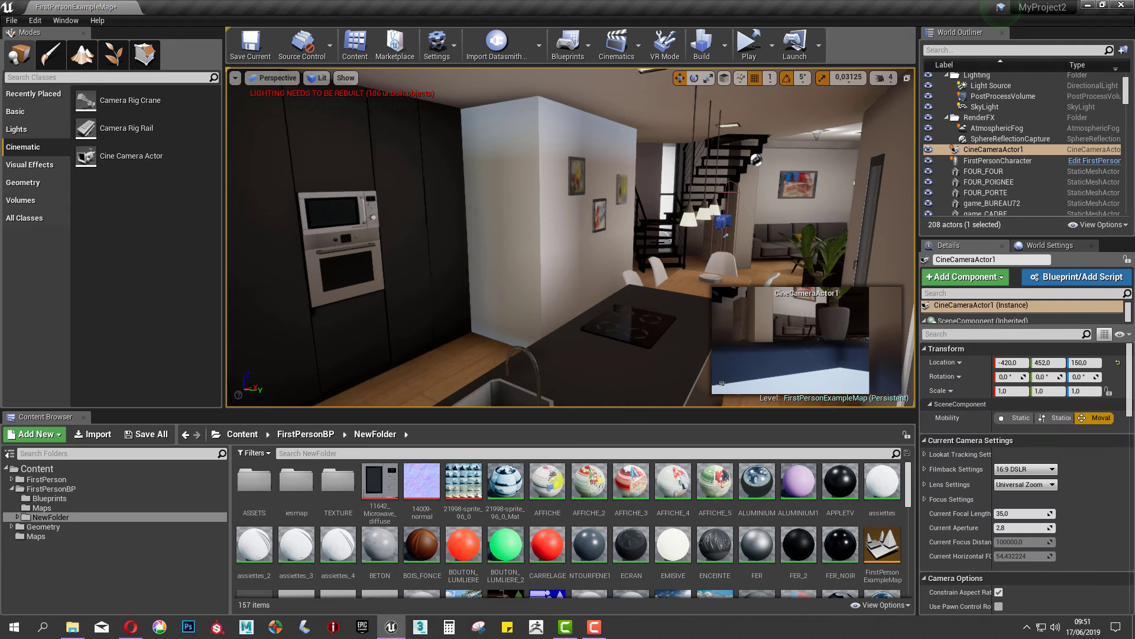
# Move the cine camera above the dining chair to about X -181, Y 298, Z 363, rotated 15° about Z toward the living room.
pyautogui.moveTo(644, 311); pyautogui.dragTo(689, 311, button='right')
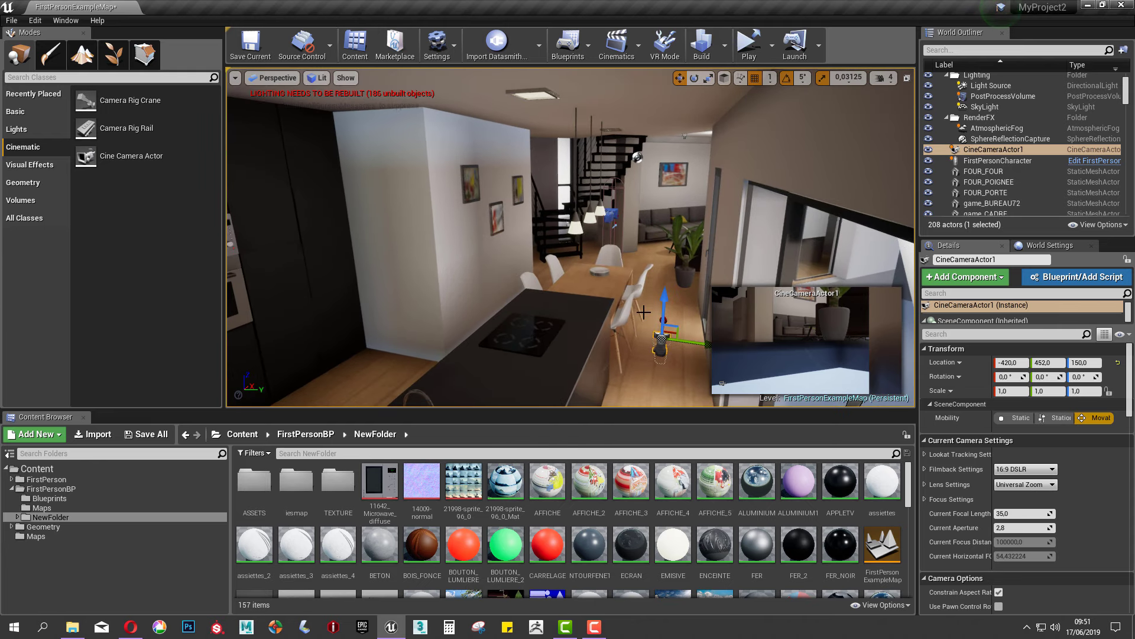
pyautogui.moveTo(660, 305); pyautogui.dragTo(650, 207)
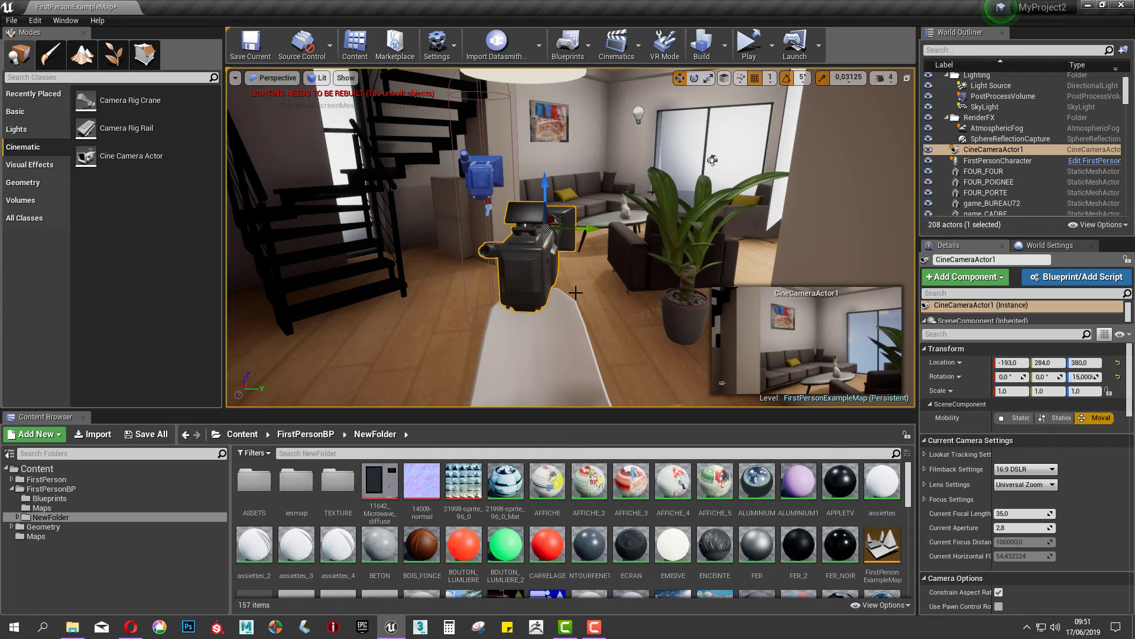
pyautogui.moveTo(620, 185)
pyautogui.mouseDown(button='right')
pyautogui.moveTo(580, 218)
pyautogui.moveTo(599, 219)
pyautogui.mouseUp(button='right')
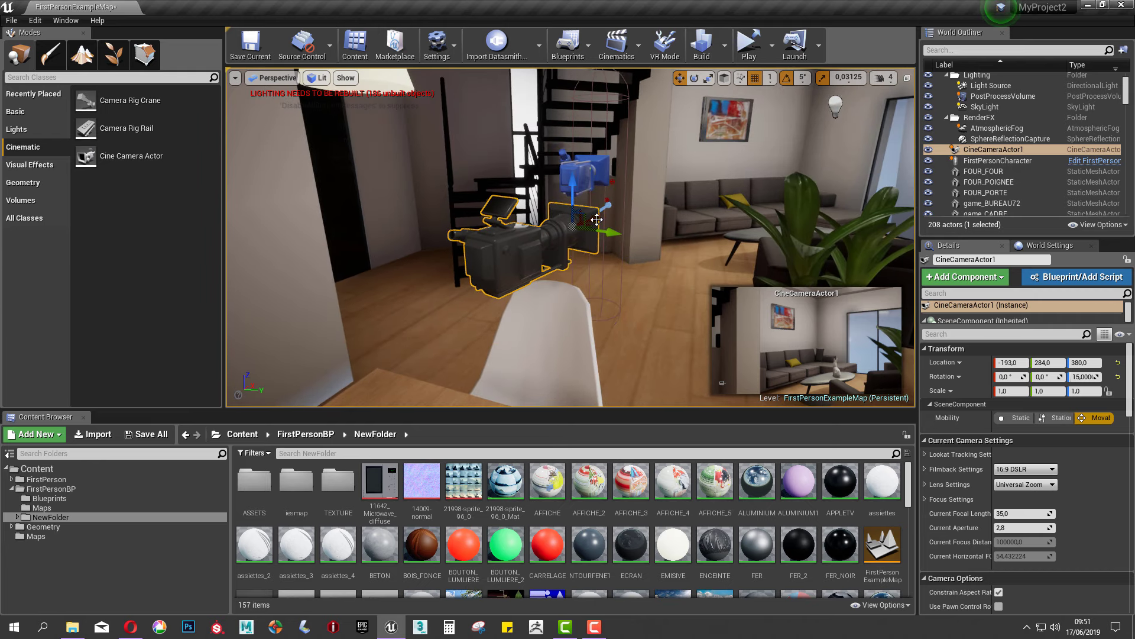
pyautogui.moveTo(597, 220); pyautogui.dragTo(658, 216)
pyautogui.moveTo(707, 264); pyautogui.dragTo(665, 252)
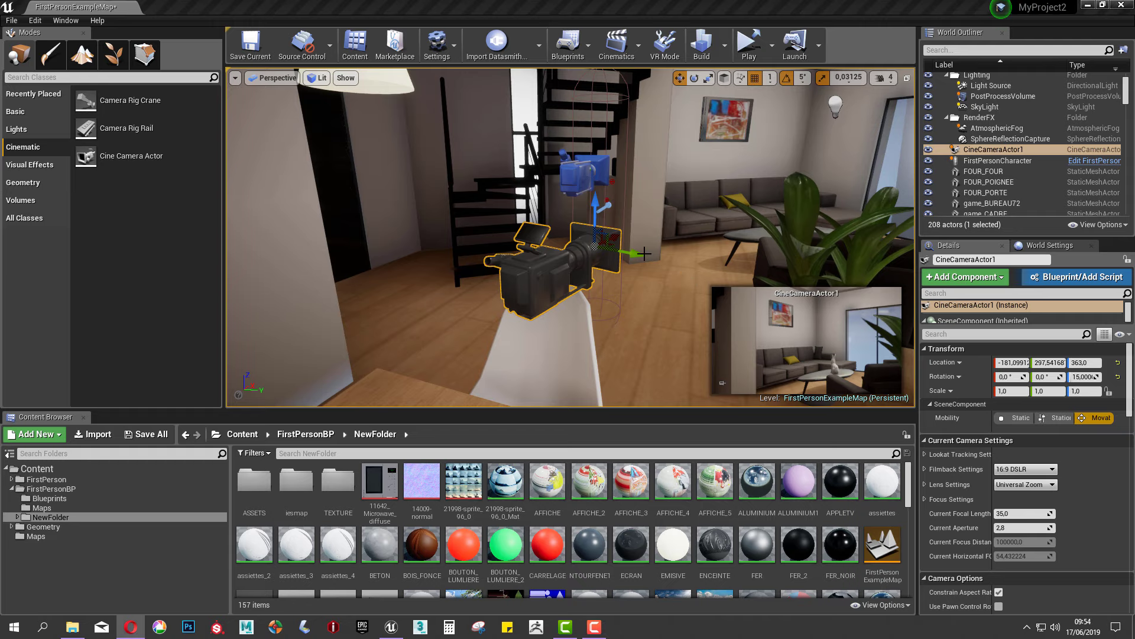
pyautogui.click(649, 289)
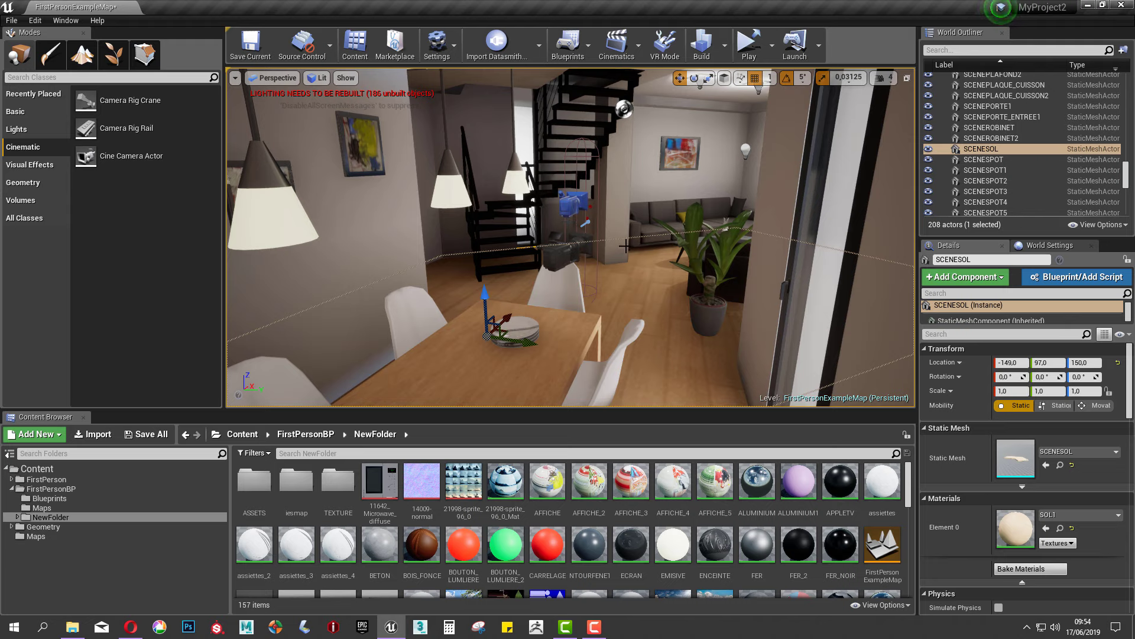
# Inspect the FirstPersonCharacter's camera and capsule components and their settings in the level.
pyautogui.click(582, 204)
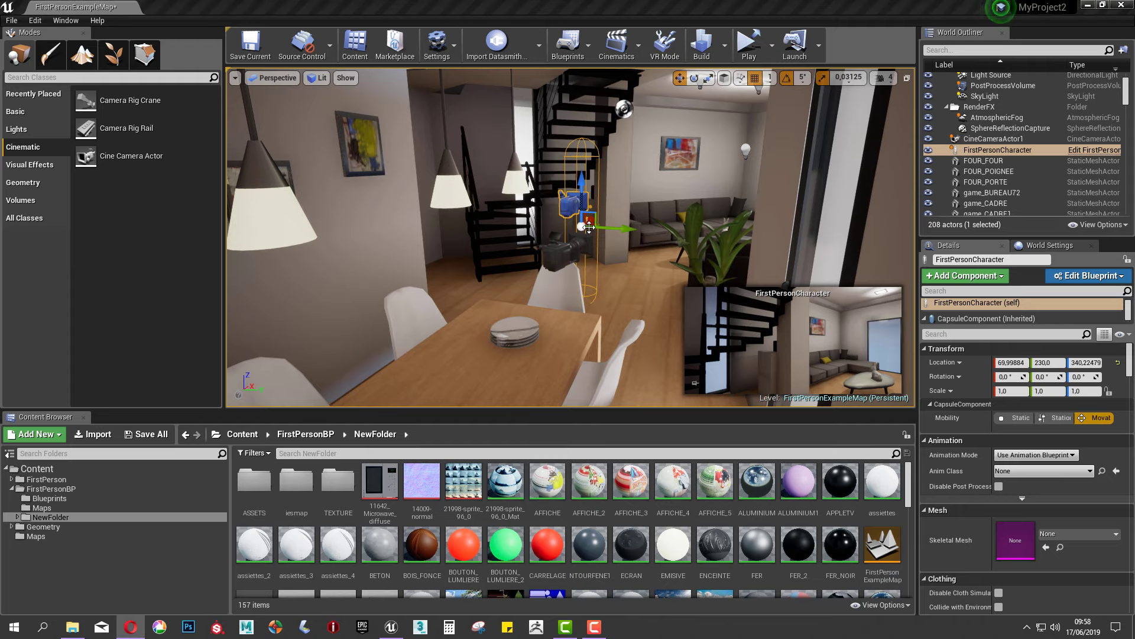
pyautogui.click(695, 382)
pyautogui.click(574, 202)
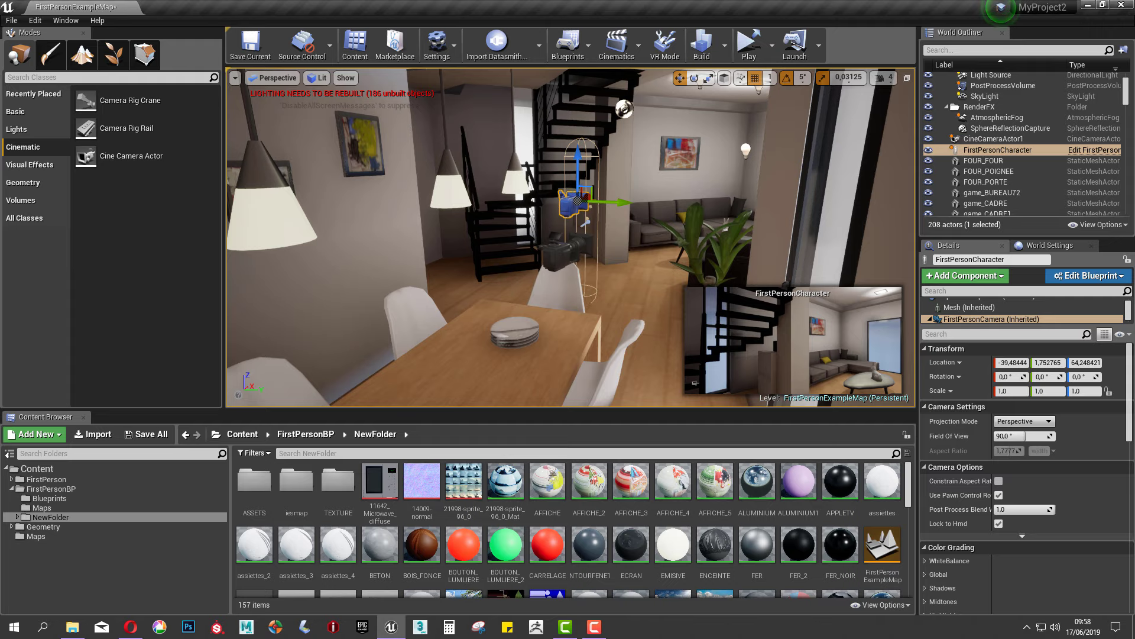
pyautogui.click(583, 225)
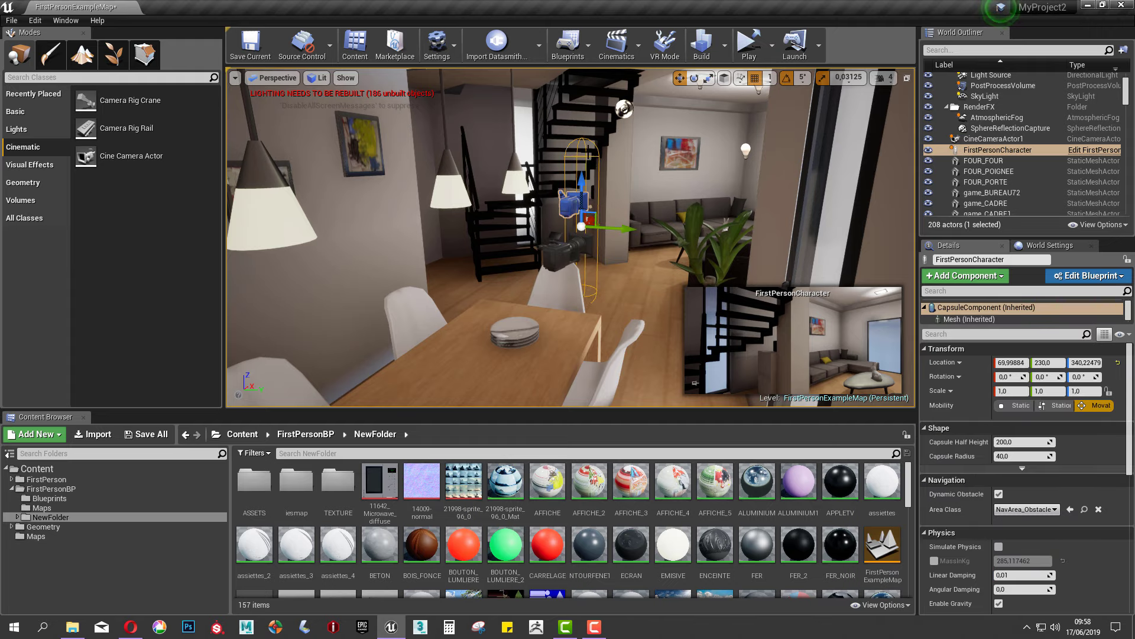
# Open the FirstPersonCharacter blueprint, examine its capsule component in the 3D preview, and close the blueprint.
pyautogui.click(1122, 278)
pyautogui.click(1017, 298)
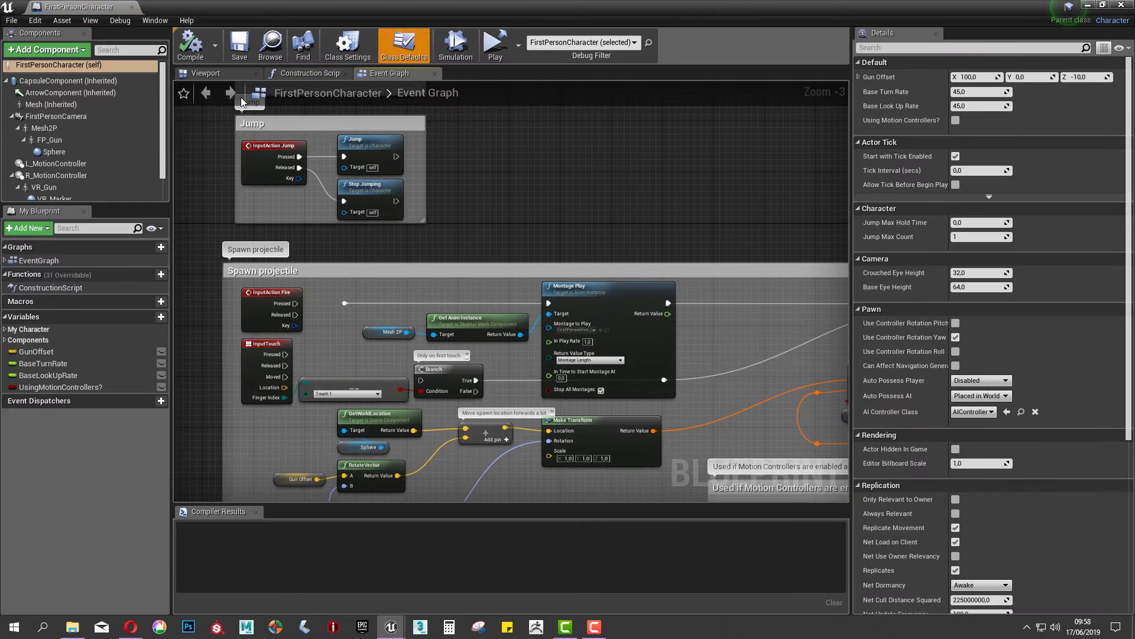
pyautogui.click(205, 73)
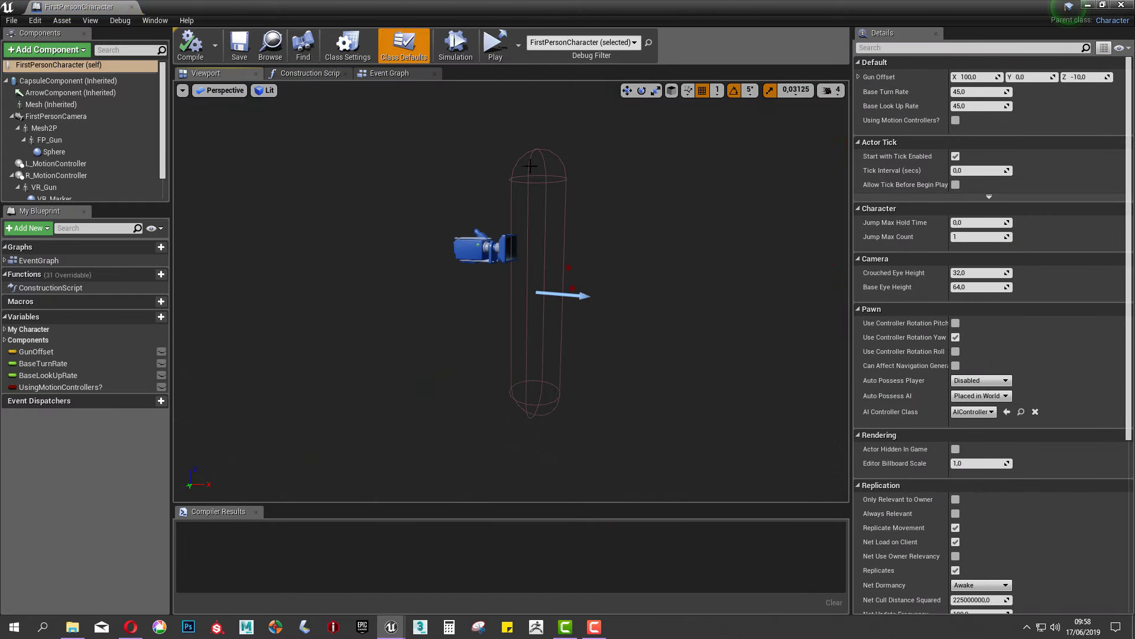
pyautogui.click(539, 182)
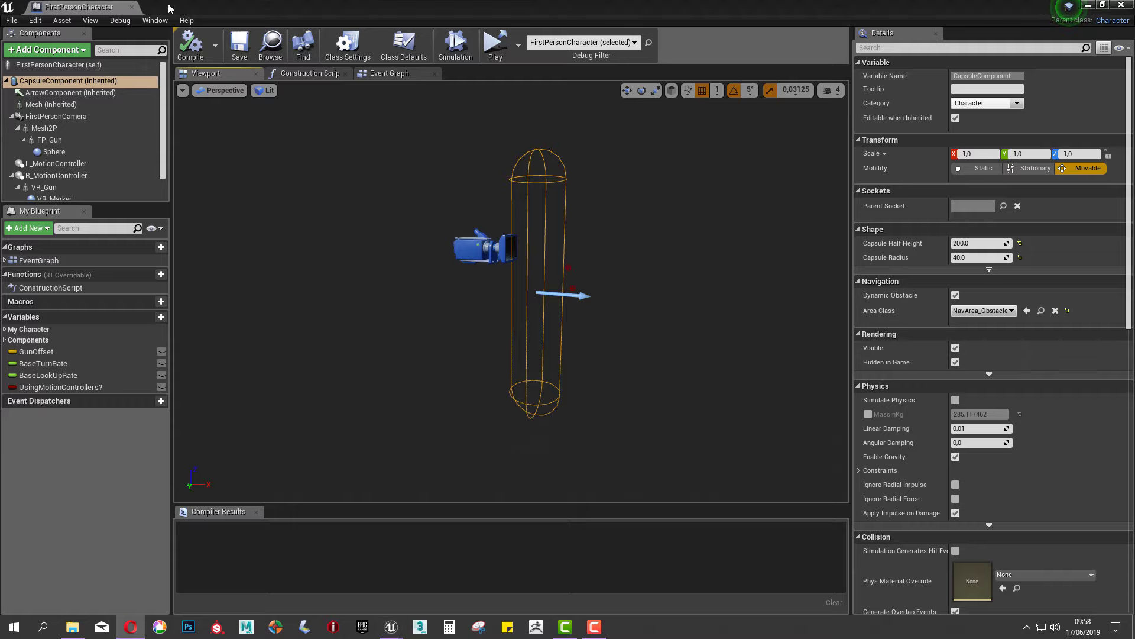
pyautogui.click(132, 7)
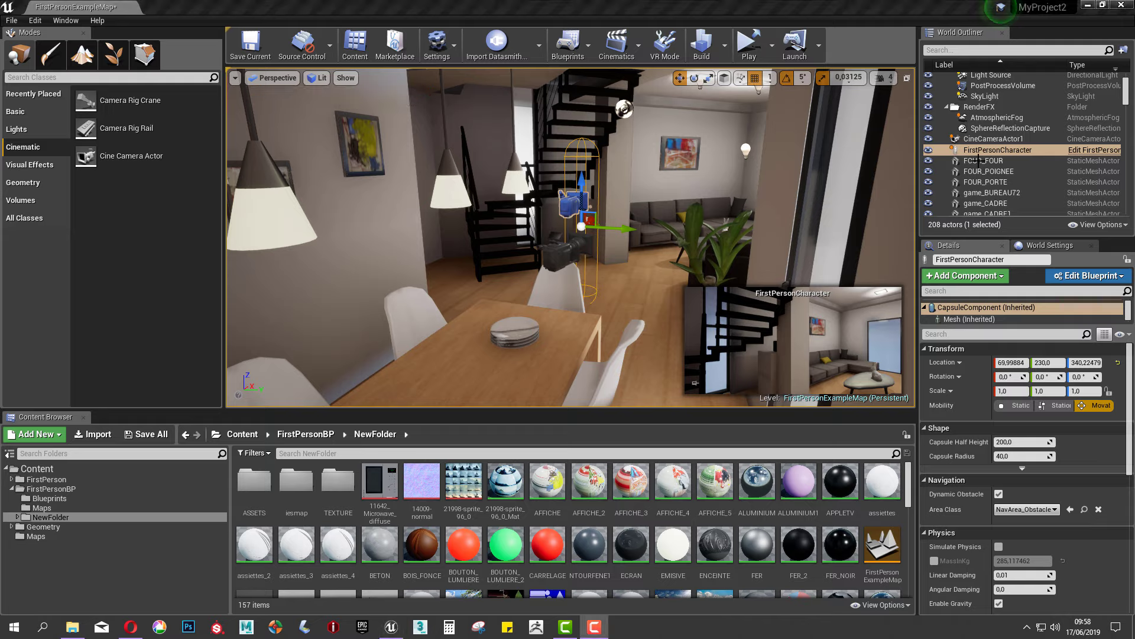
# Filter the level's actor list by "mur" to find the wall meshes.
pyautogui.scroll(1, 998, 137)
pyautogui.scroll(-5, 997, 138)
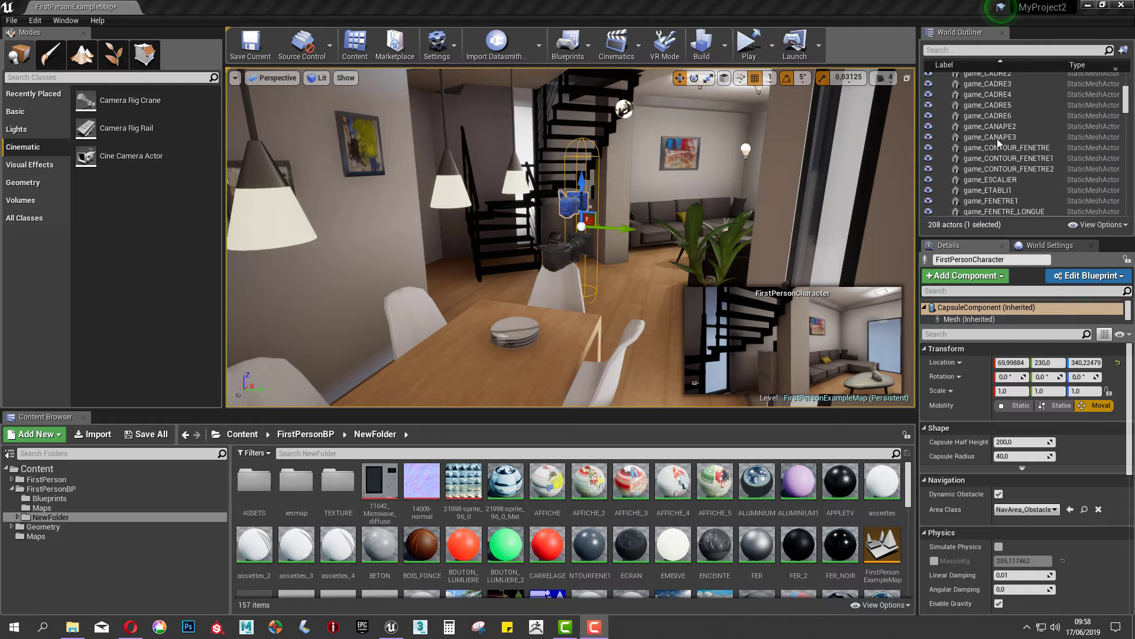
pyautogui.click(985, 51)
pyautogui.write('mur')
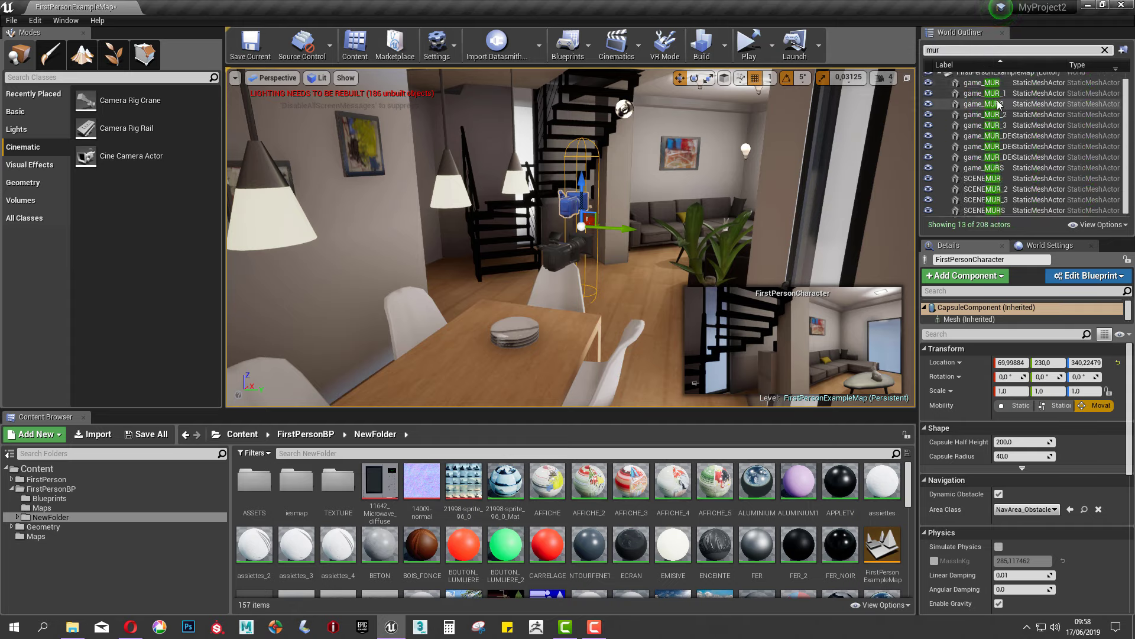
# Select the SCENEMURS wall mesh among the walls of the apartment.
pyautogui.scroll(1, 1002, 101)
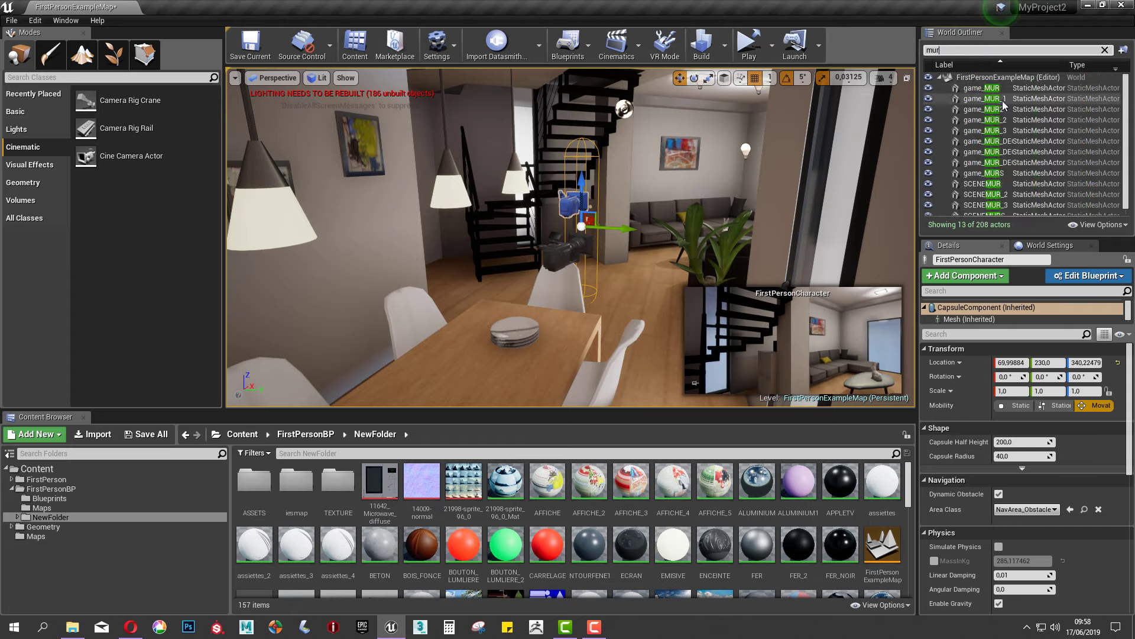
pyautogui.click(1002, 100)
pyautogui.click(340, 195)
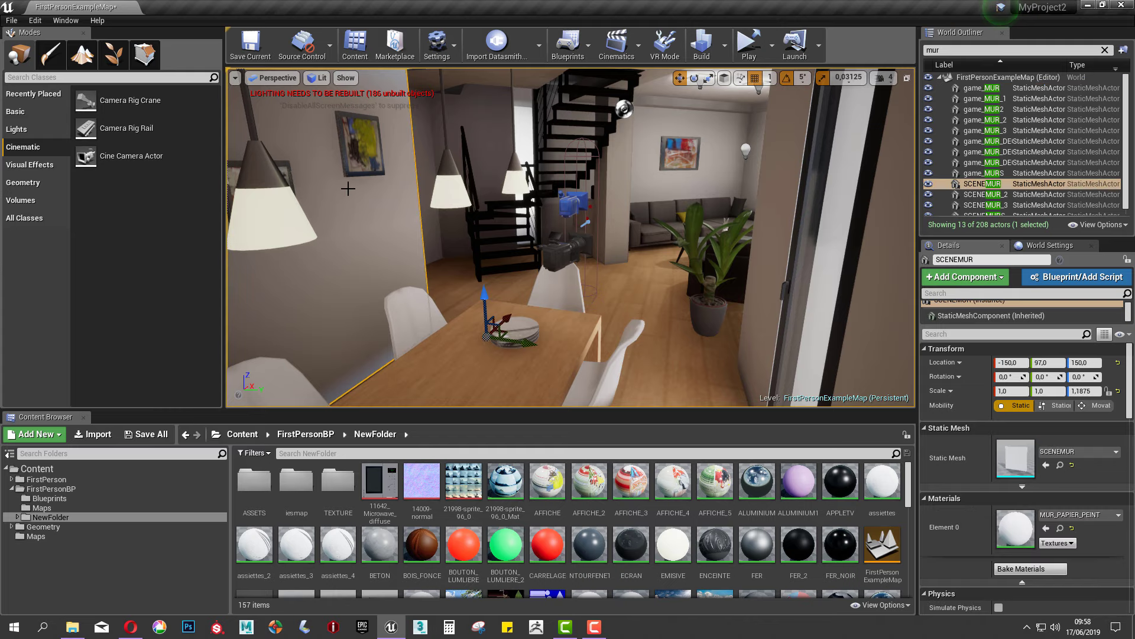
pyautogui.scroll(-3, 532, 231)
pyautogui.click(588, 193)
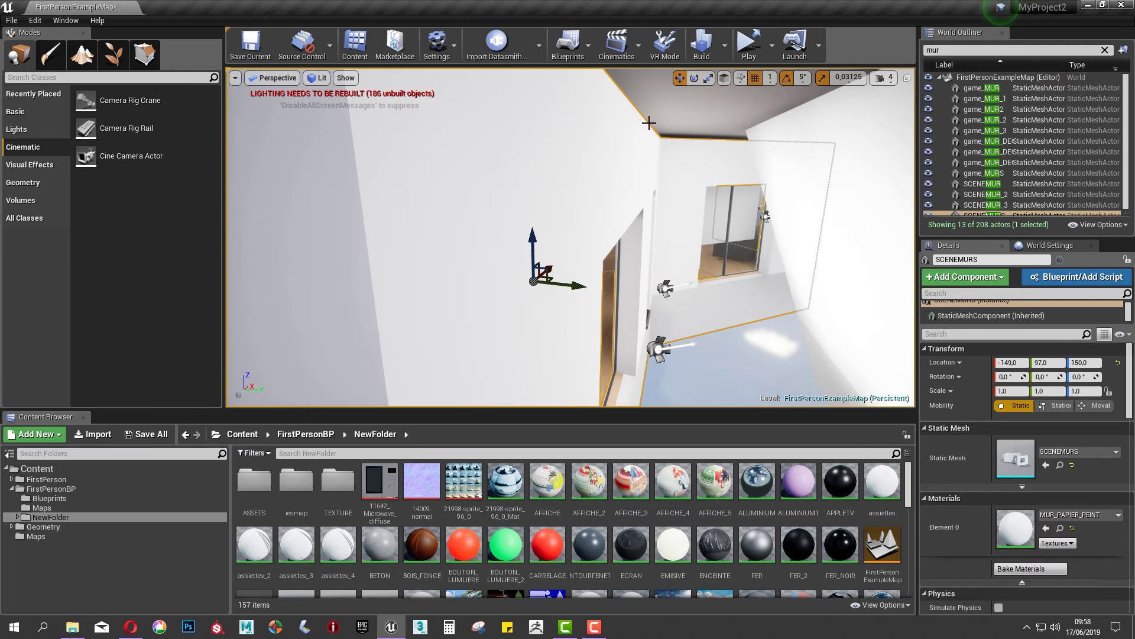
pyautogui.scroll(-3, 572, 147)
pyautogui.scroll(2, 590, 211)
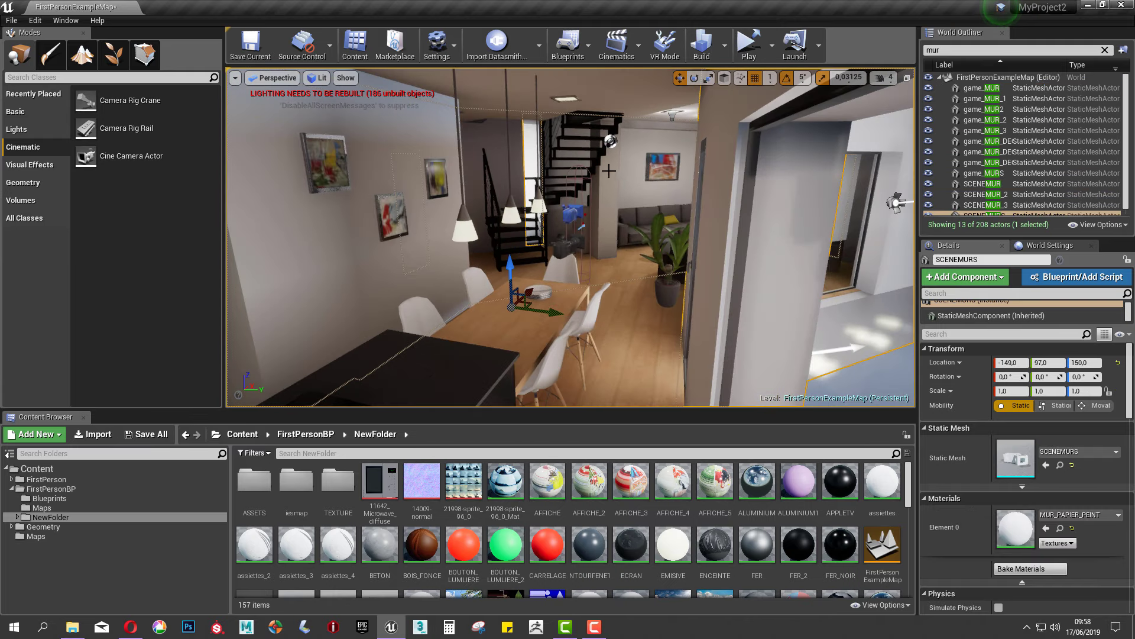
pyautogui.scroll(-1, 1030, 211)
# Open the SCENEMURS wall mesh for editing and examine its collision settings.
pyautogui.rightClick(1030, 211)
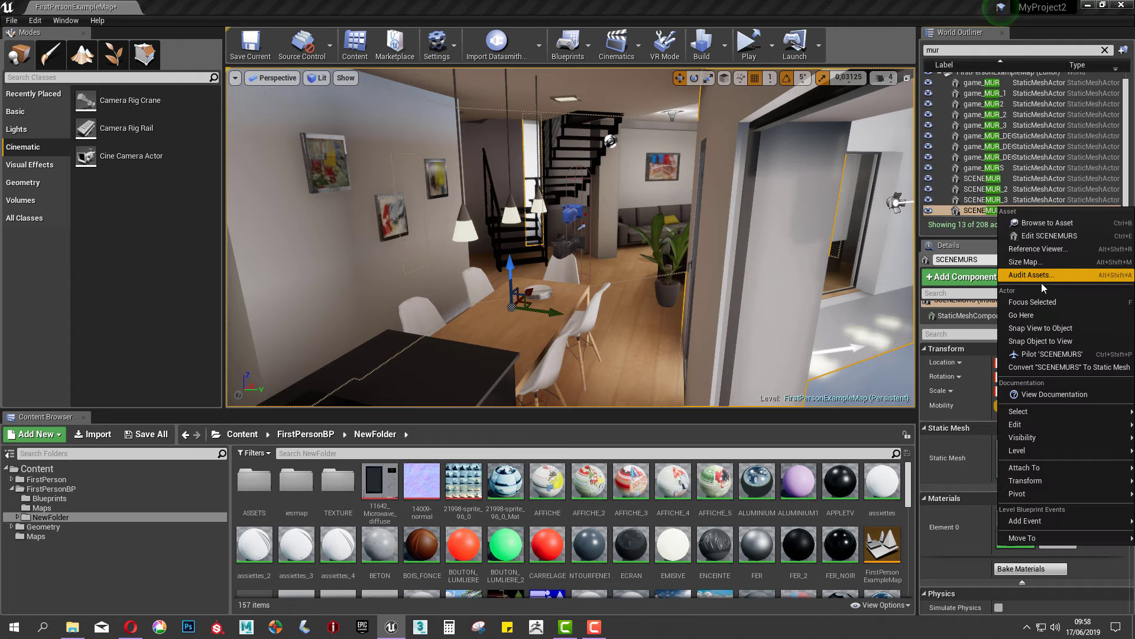
pyautogui.click(1046, 236)
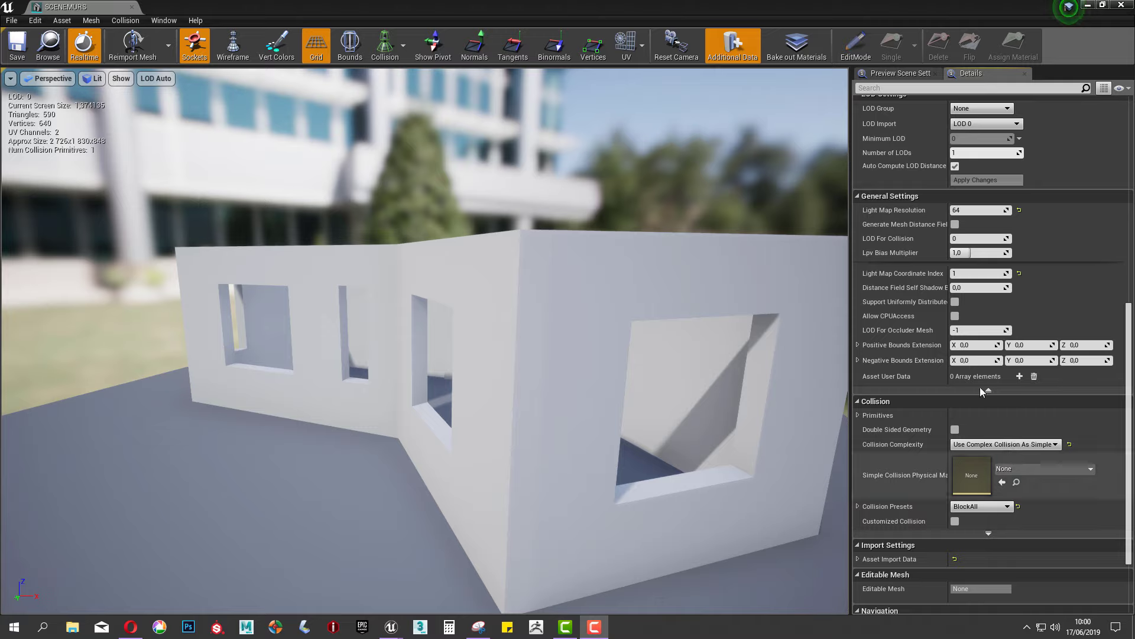
pyautogui.scroll(-1, 1002, 423)
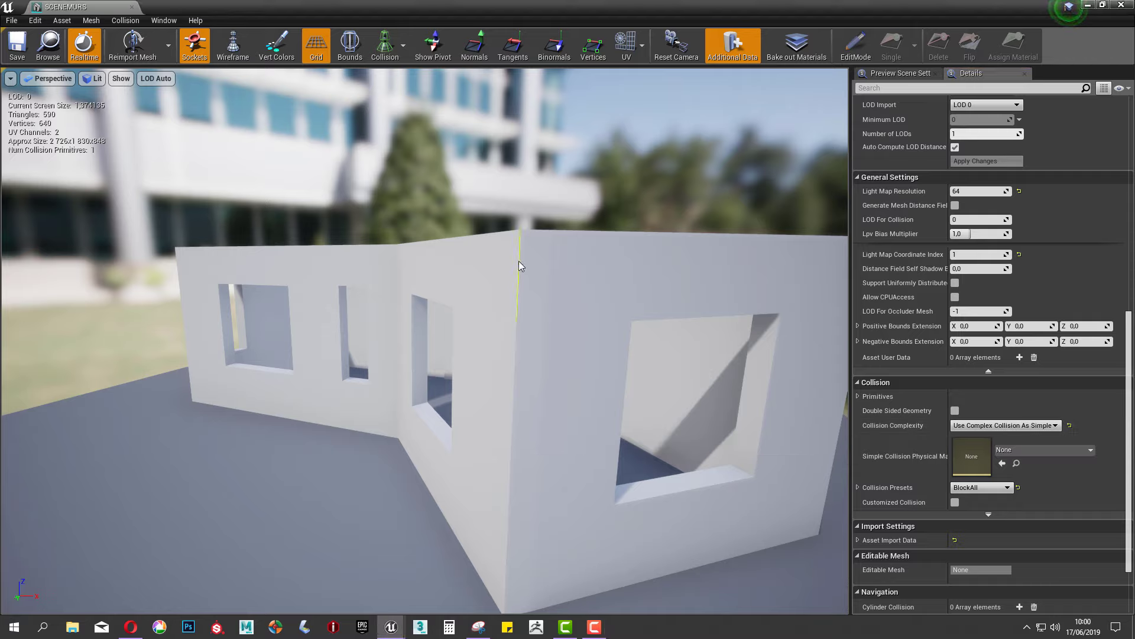
# Display the wall mesh's complex collision, look it over around the window openings, and close the mesh editor.
pyautogui.click(399, 58)
pyautogui.click(400, 58)
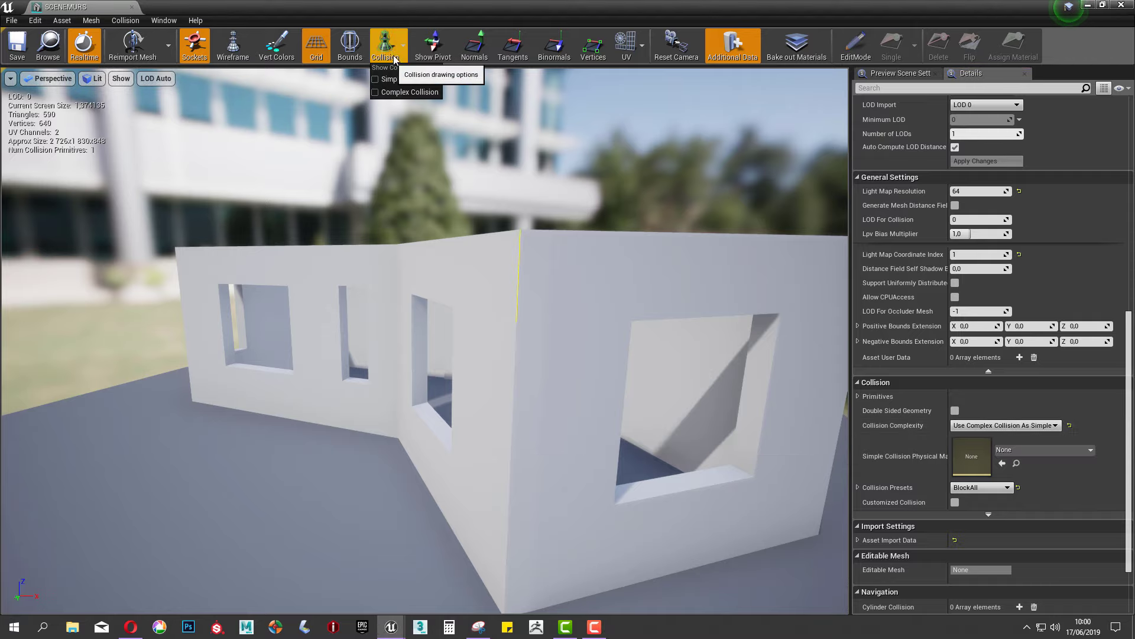
pyautogui.click(402, 93)
pyautogui.moveTo(506, 264); pyautogui.dragTo(682, 330)
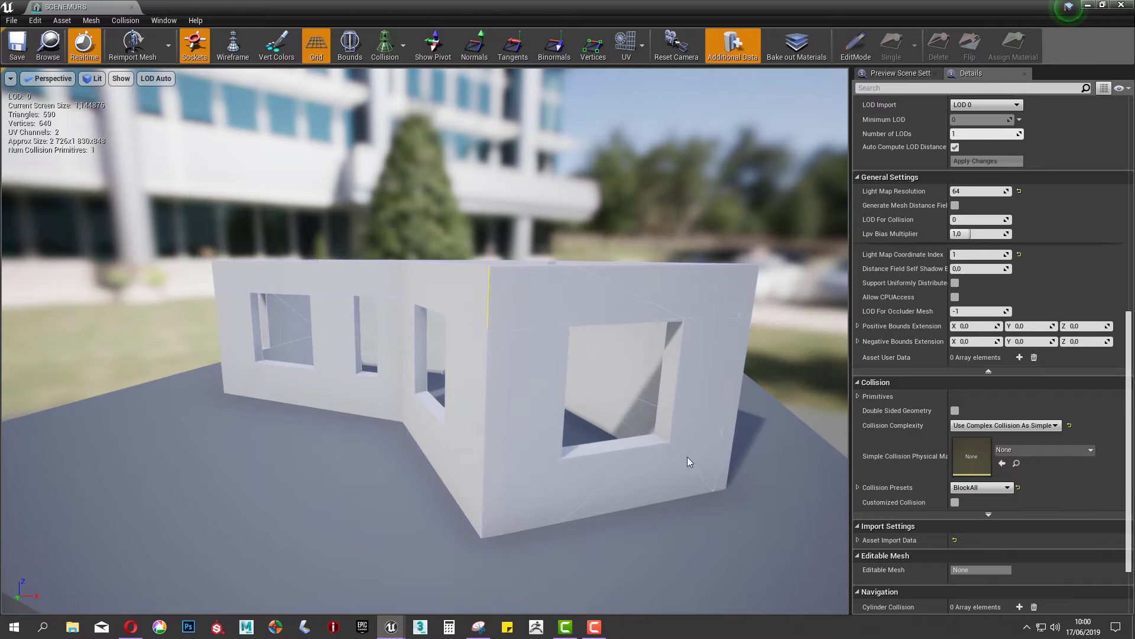
pyautogui.click(1120, 5)
# Select the first-person character, play the level in the selected viewport to test walking around, and stop the session.
pyautogui.click(661, 293)
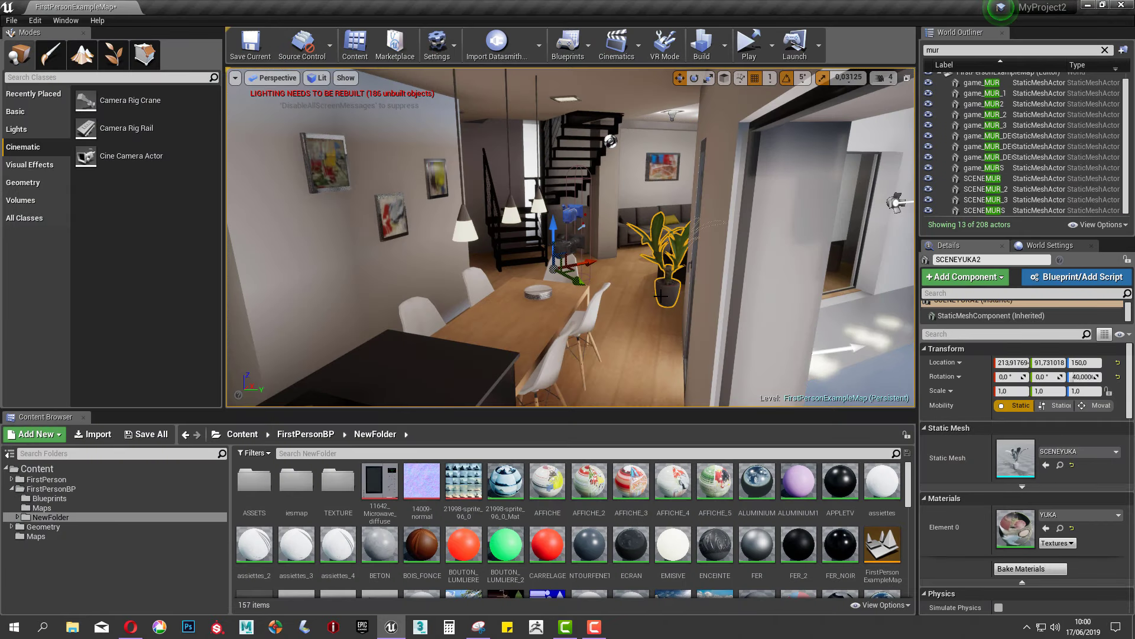
pyautogui.click(573, 214)
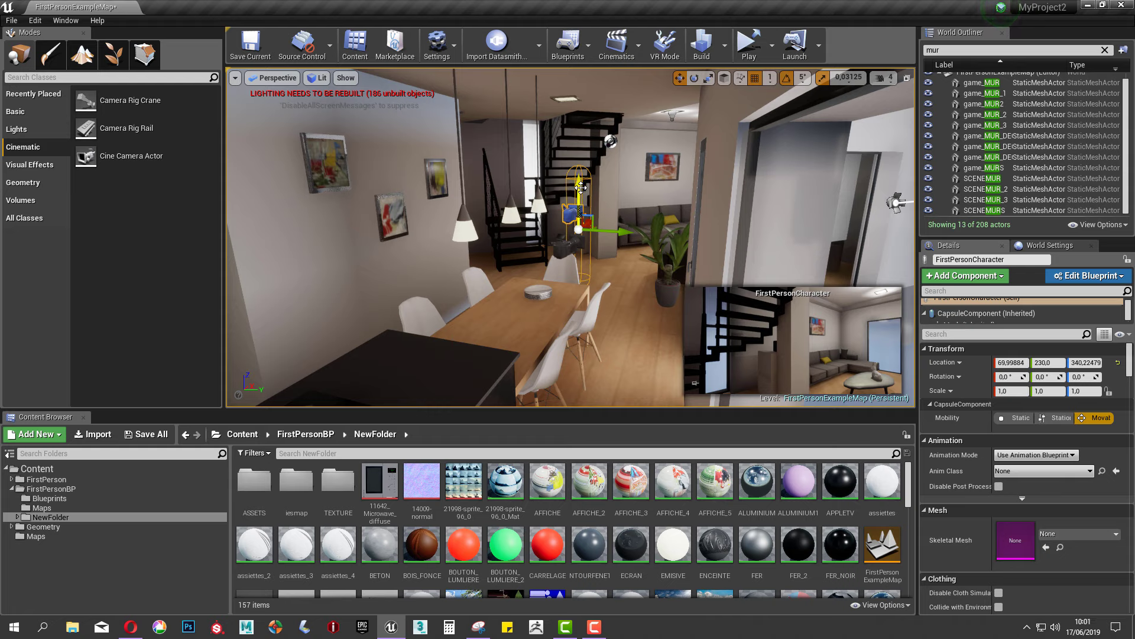
pyautogui.click(772, 45)
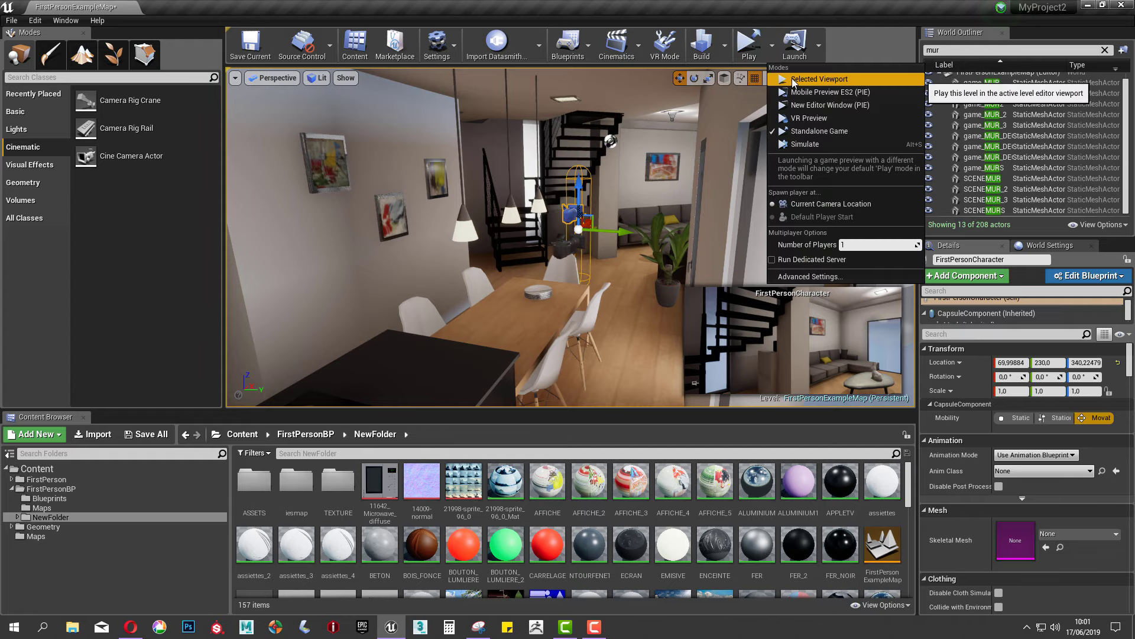
pyautogui.click(794, 80)
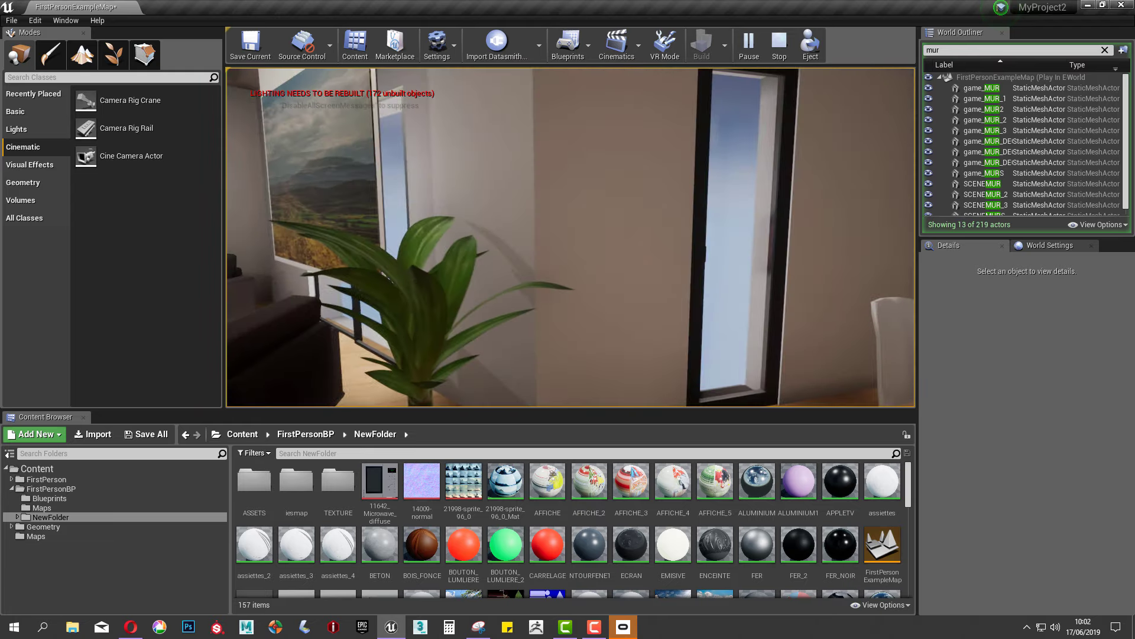
pyautogui.press('Escape')
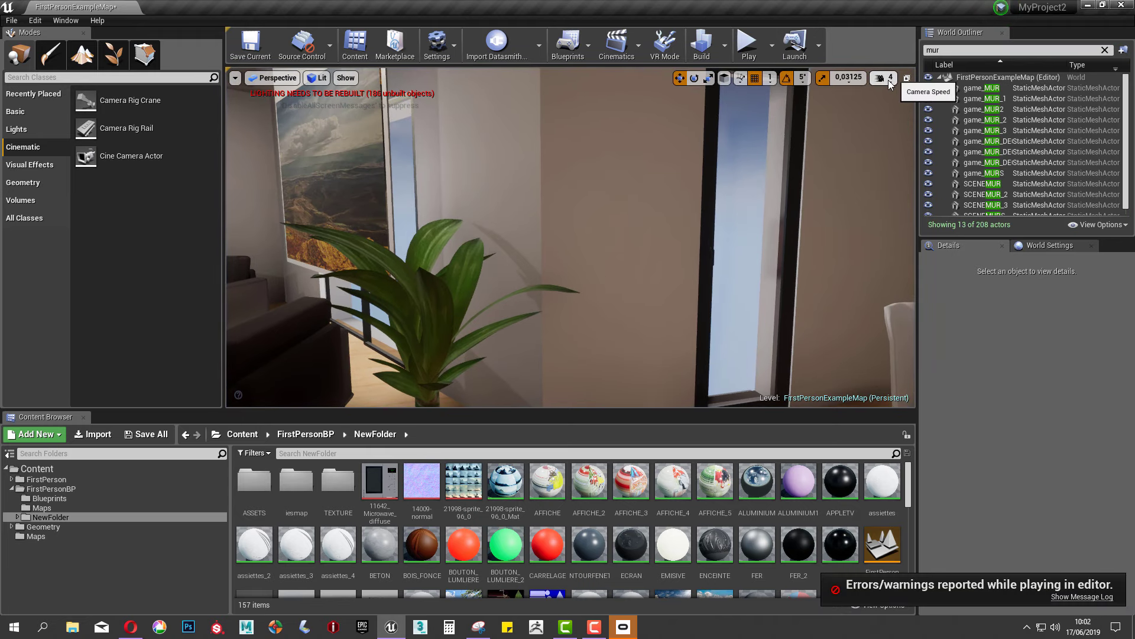
# Check the viewport camera speed setting and frame the living room seating area from beside the staircase.
pyautogui.click(886, 79)
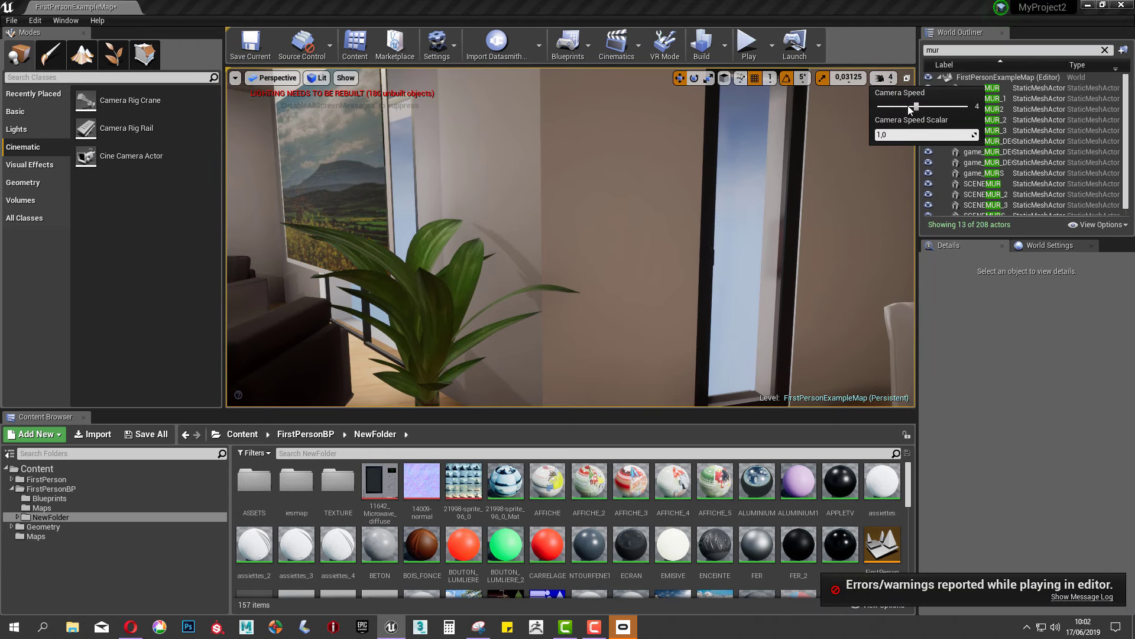
pyautogui.moveTo(780, 152); pyautogui.dragTo(579, 173)
pyautogui.click(580, 173)
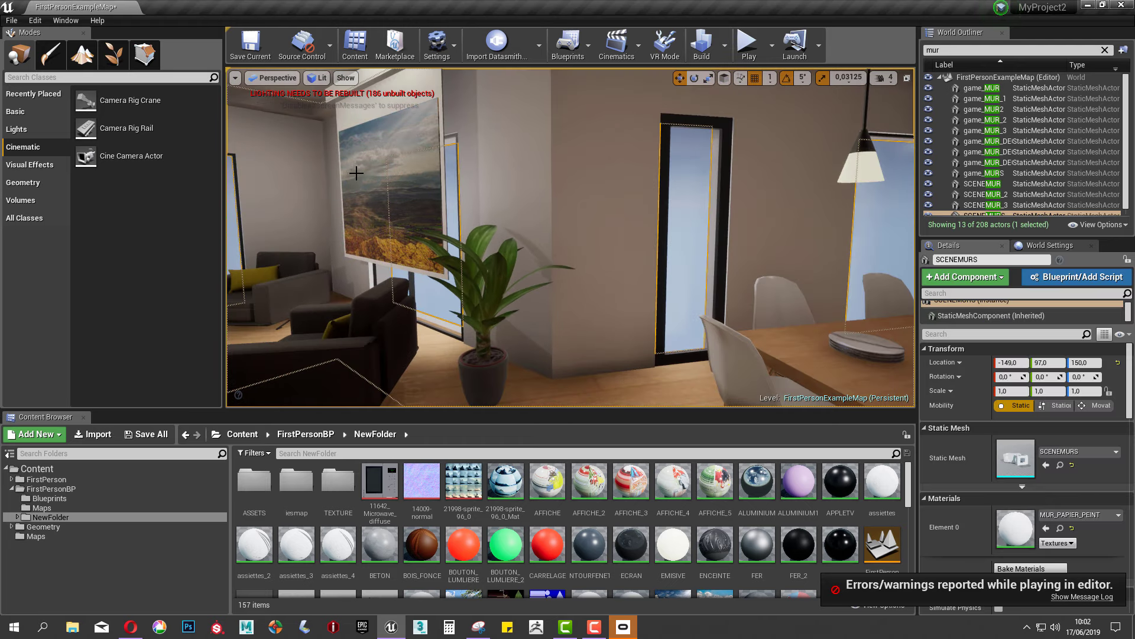
pyautogui.moveTo(356, 173); pyautogui.dragTo(301, 227)
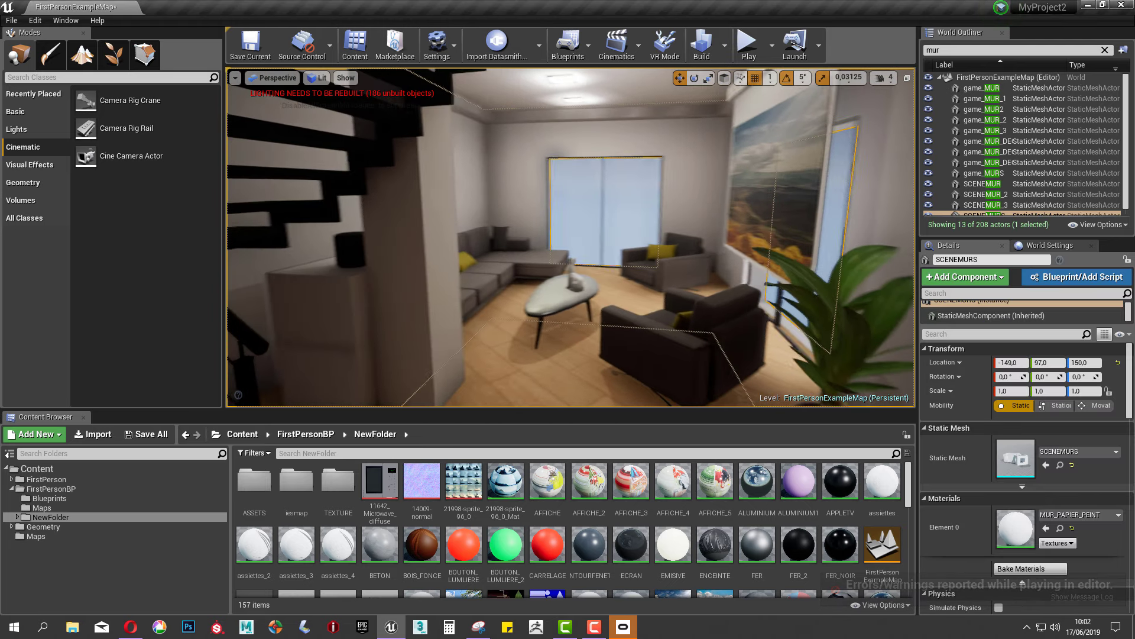
pyautogui.press('Up')
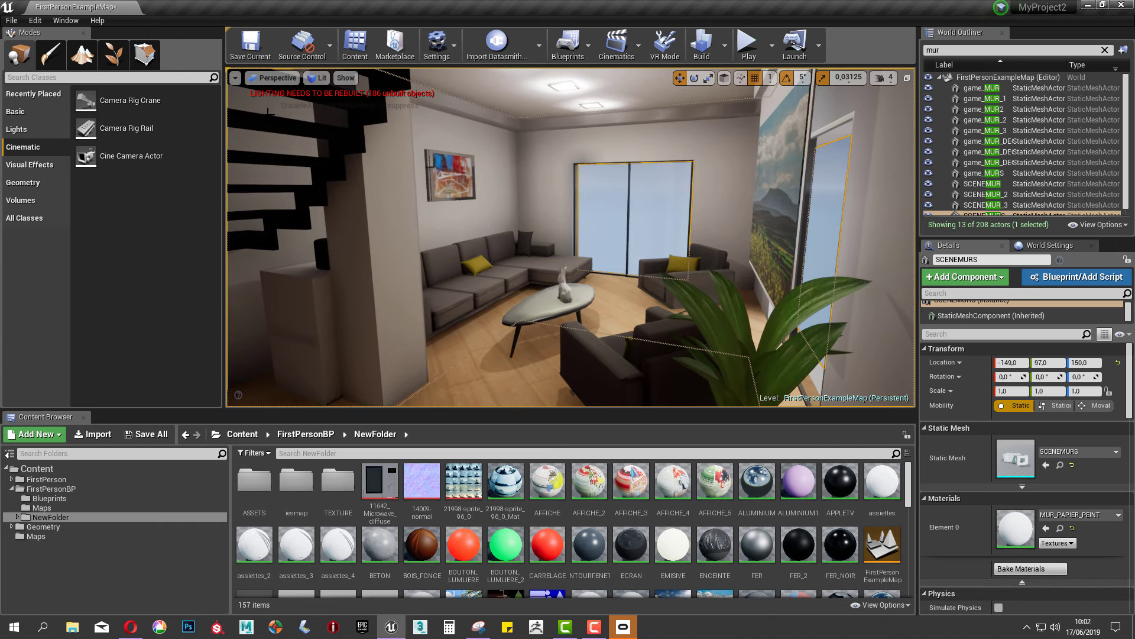
# Toggle Game View off and on, leaving it enabled so editor icons and outlines are hidden in the living room view.
pyautogui.press('g')
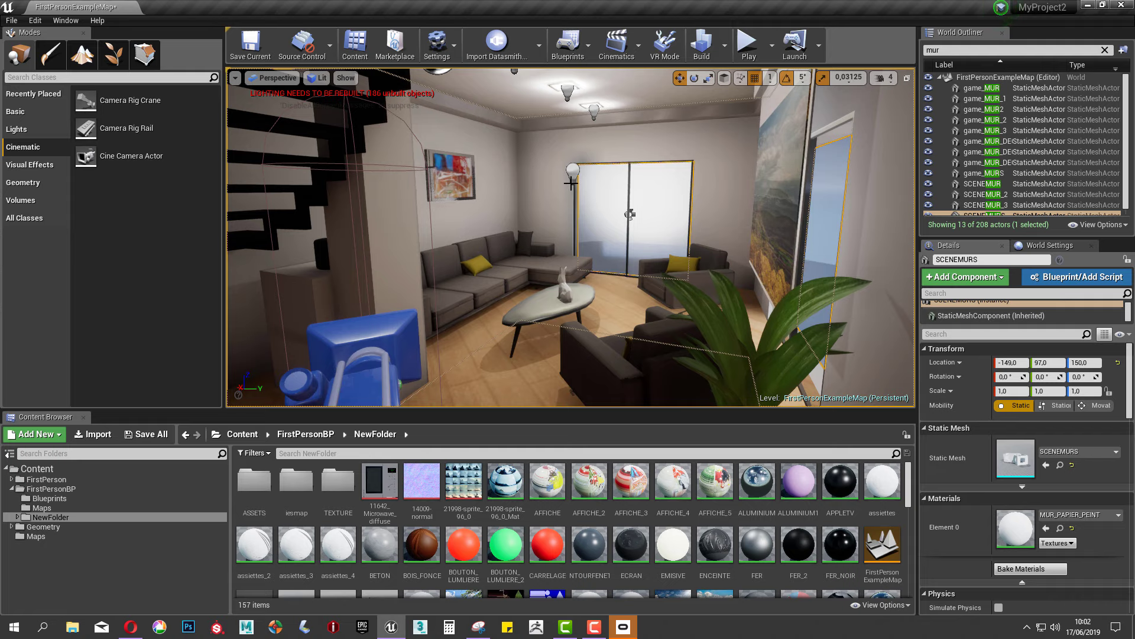
pyautogui.press('g')
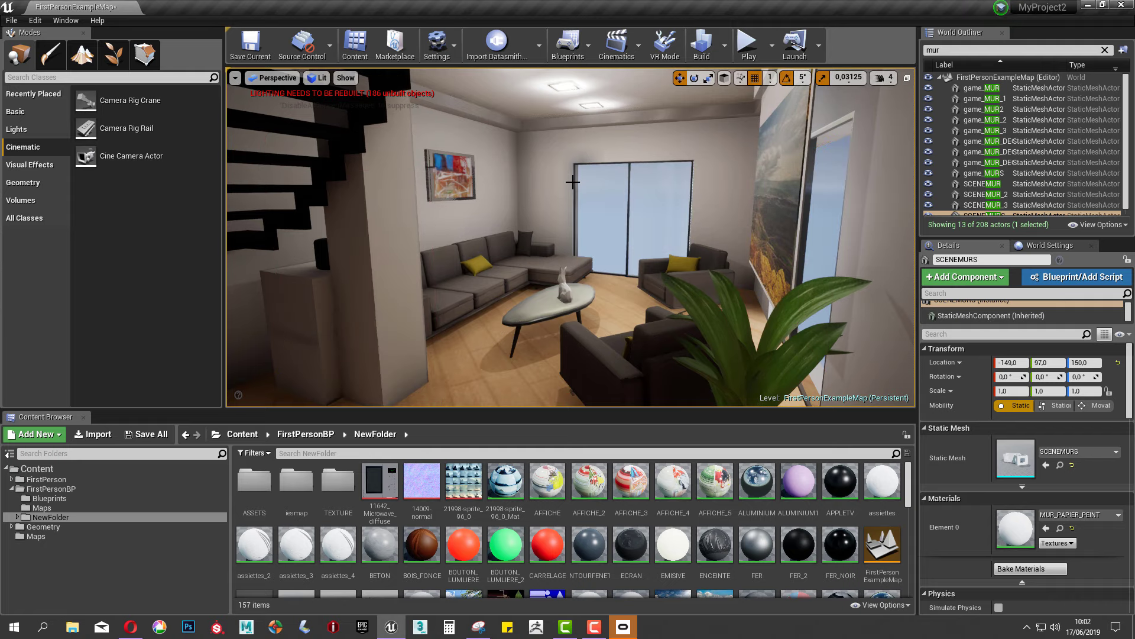
pyautogui.press('g')
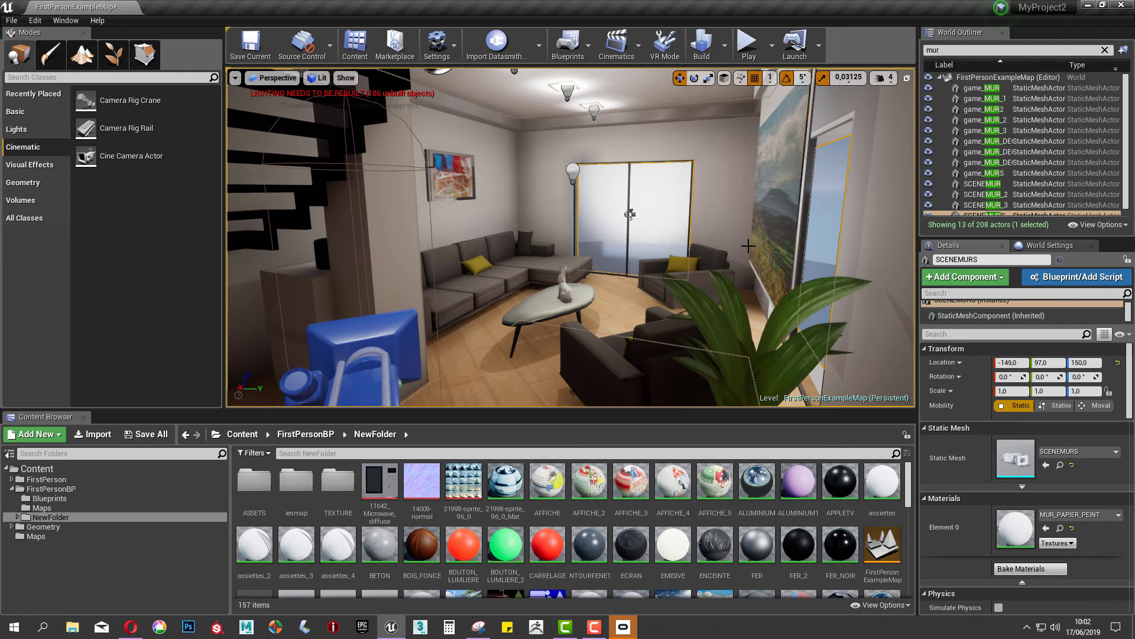
pyautogui.press('g')
pyautogui.moveTo(787, 220); pyautogui.dragTo(795, 219, button='right')
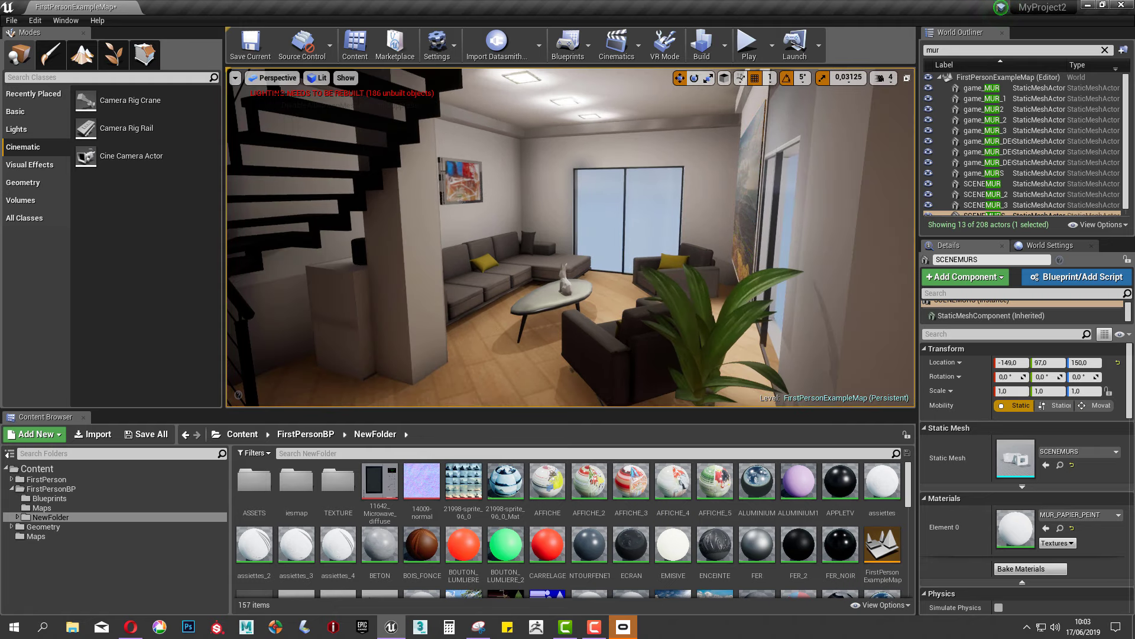
# Open the High Resolution Screenshot settings, review the available options, and close them without capturing.
pyautogui.click(235, 78)
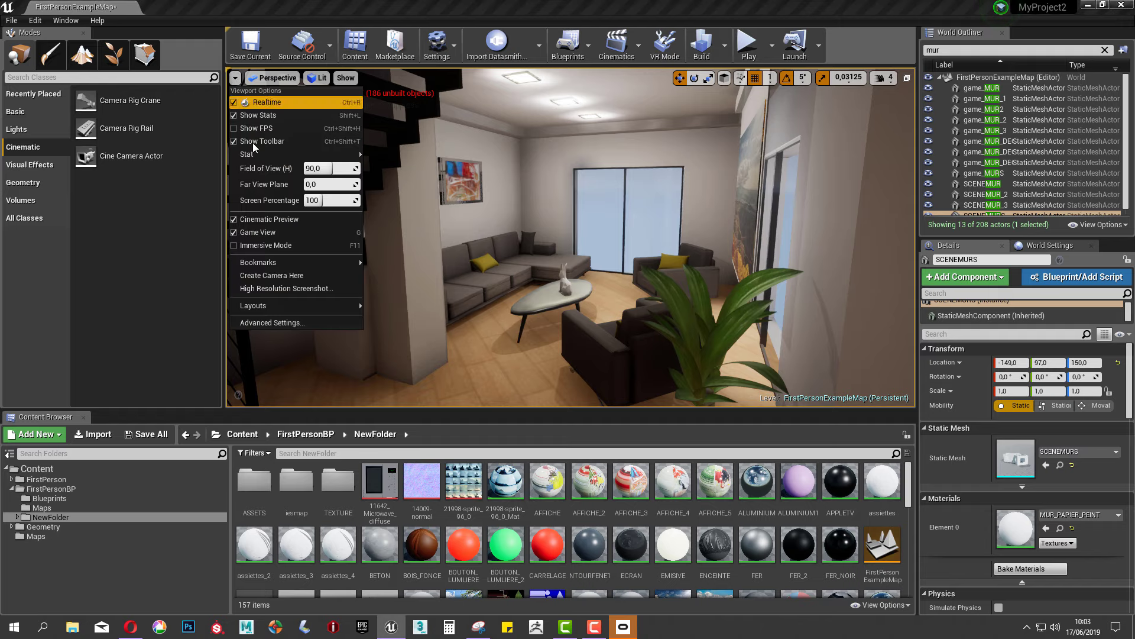
pyautogui.moveTo(249, 302)
pyautogui.click(304, 289)
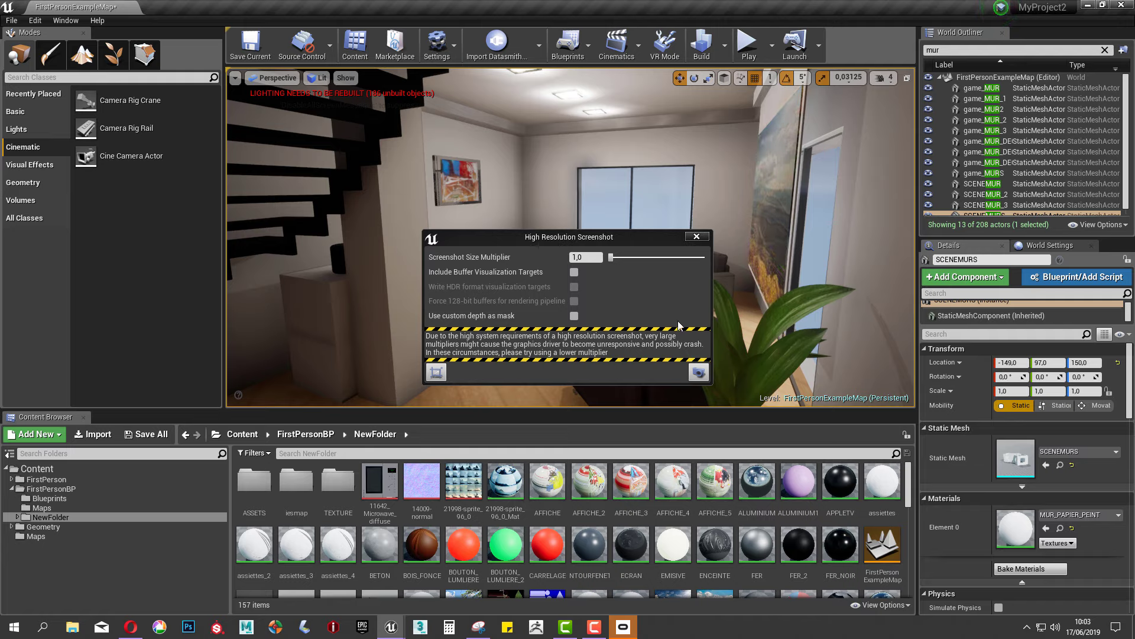
pyautogui.click(697, 238)
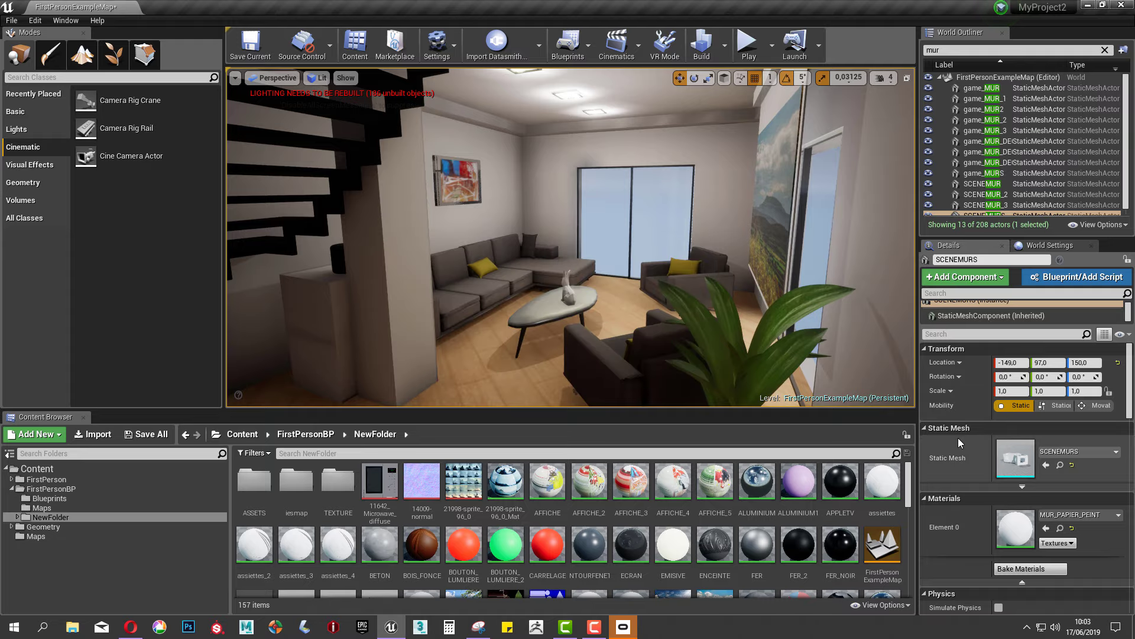